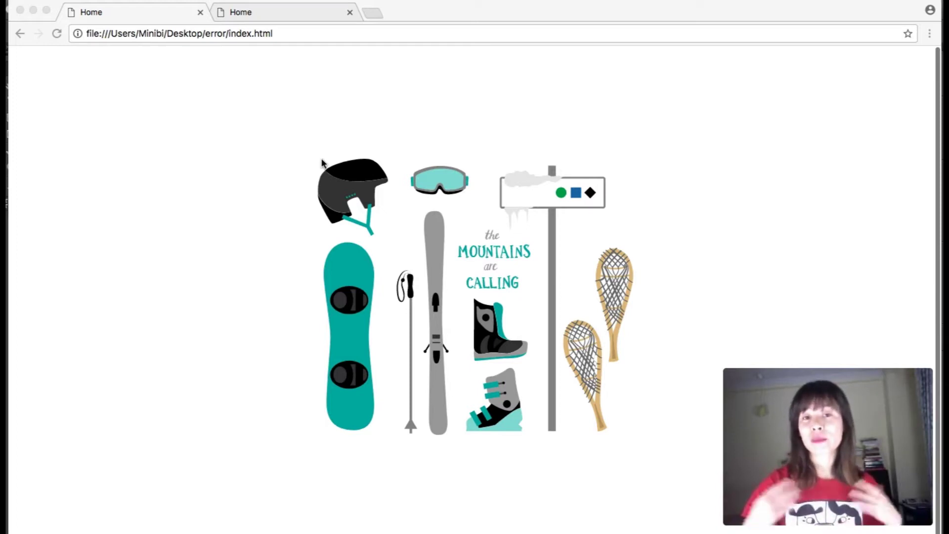
# Step: Focus the Chrome window on error/index.html so its missing-files alert appears
pyautogui.click(277, 159)
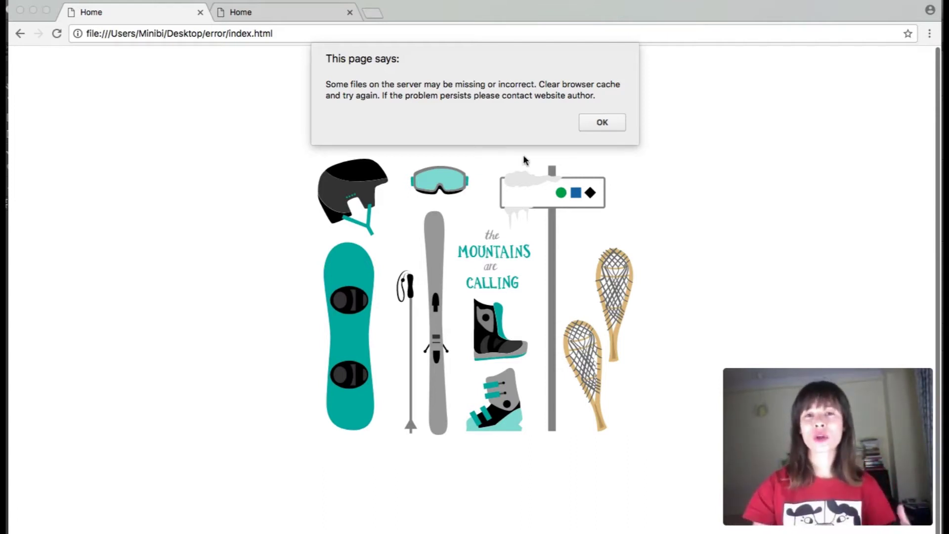
# Step: Dismiss the missing-files alert, reload the error page with Cmd+R, and dismiss the alert again
pyautogui.click(614, 121)
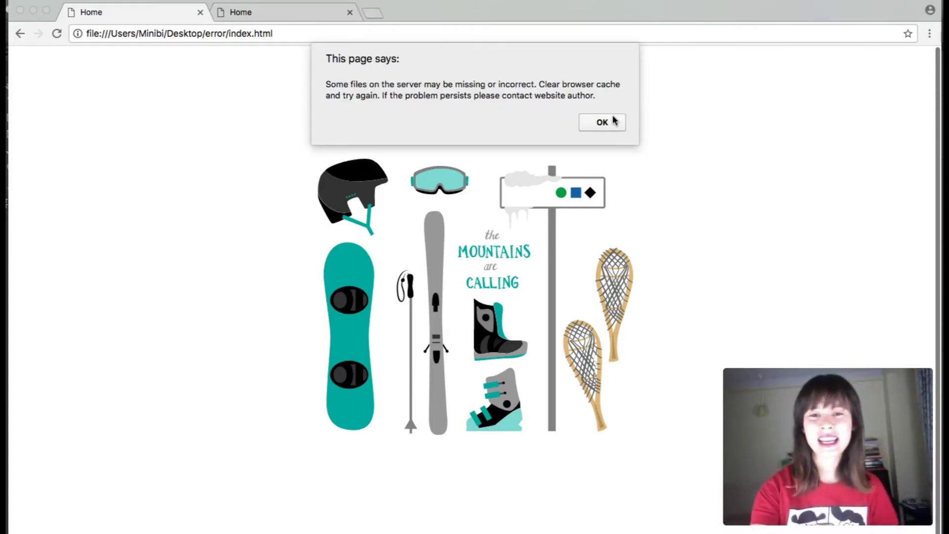
pyautogui.click(596, 122)
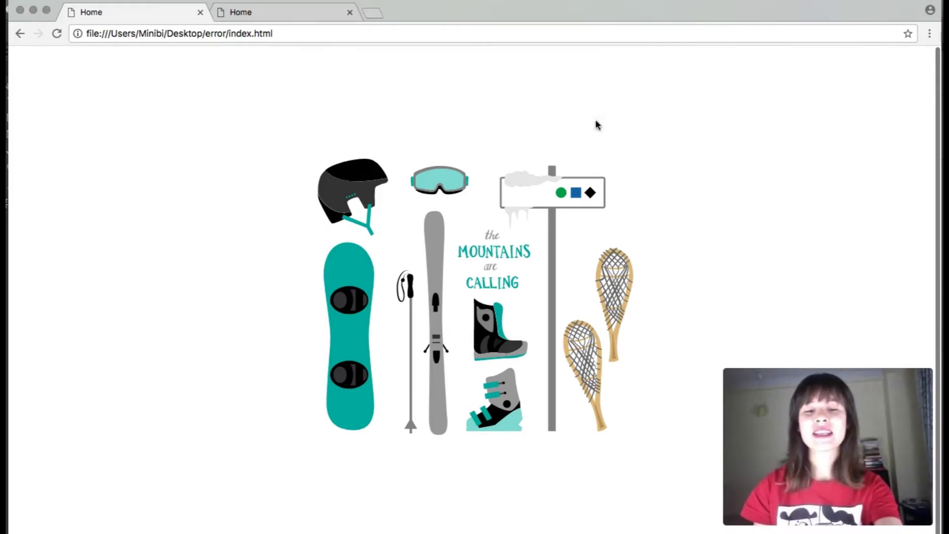
pyautogui.click(596, 123)
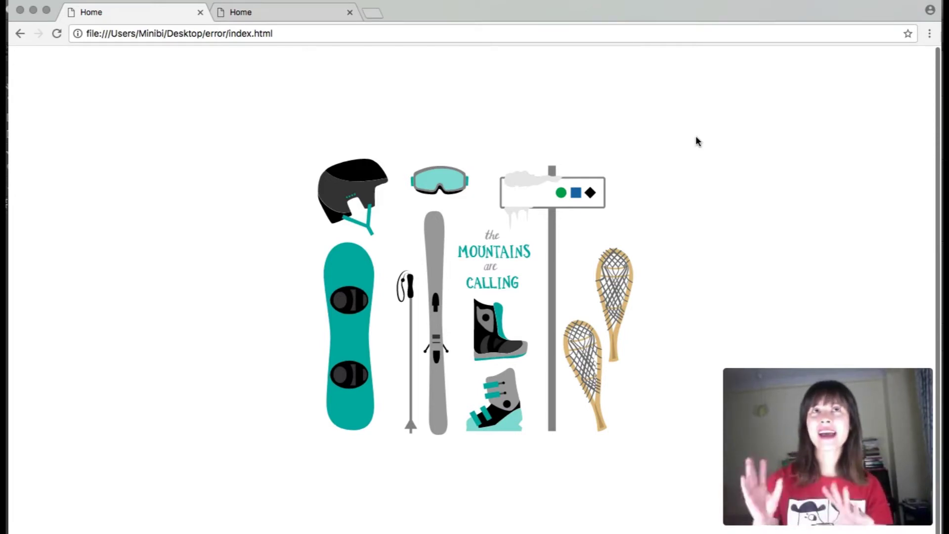
pyautogui.press('super+r')
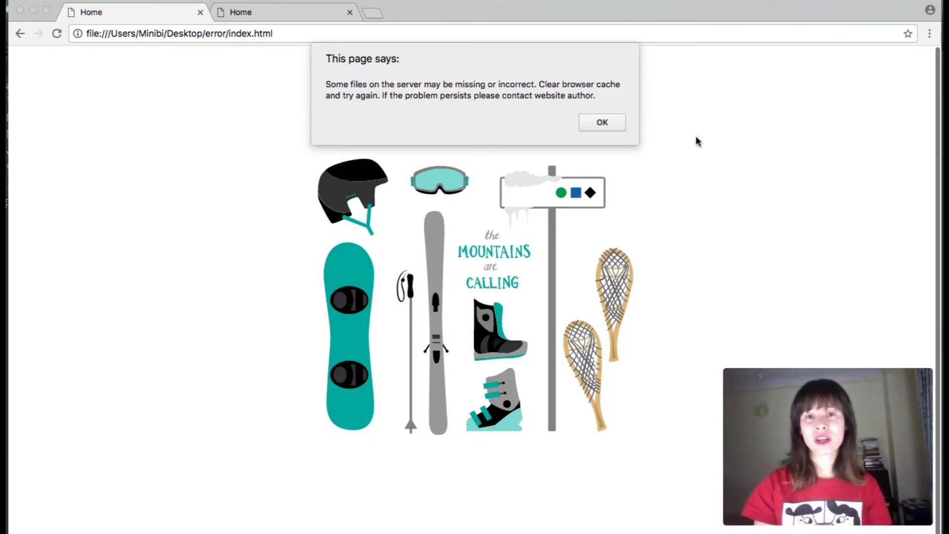
pyautogui.press('Return')
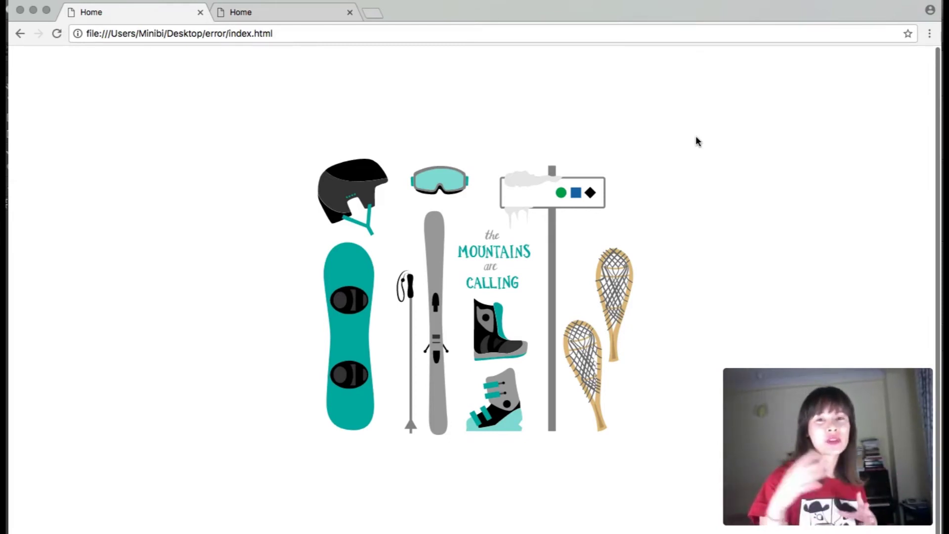
pyautogui.click(290, 12)
pyautogui.click(161, 18)
pyautogui.click(257, 20)
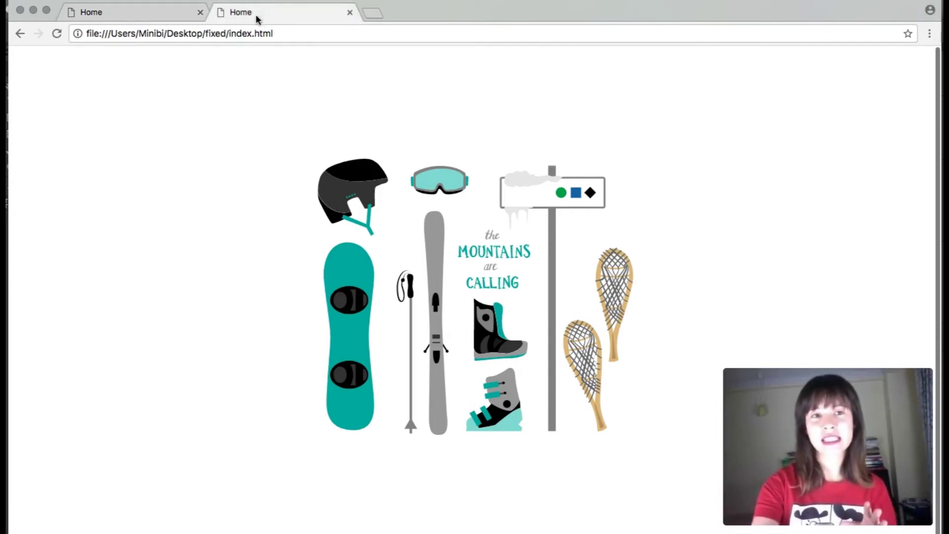
pyautogui.click(173, 22)
pyautogui.click(270, 20)
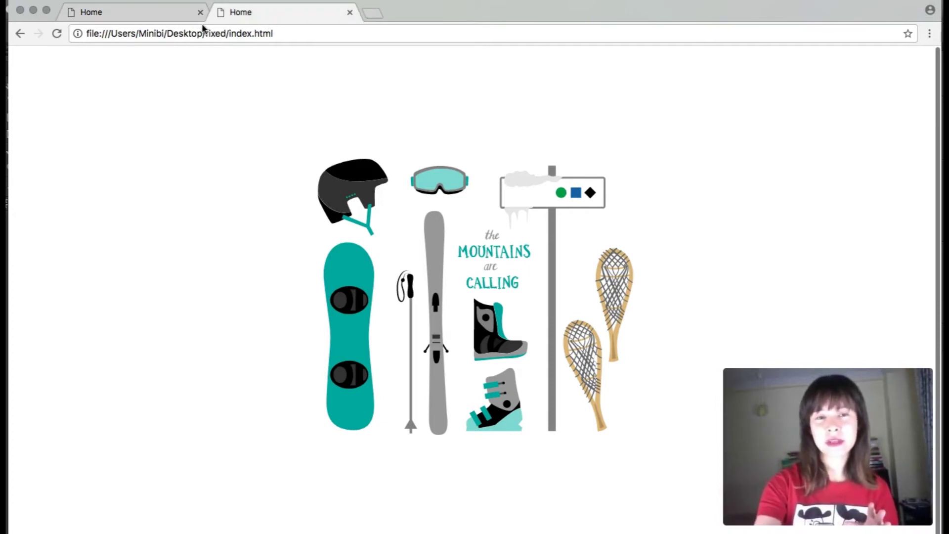
pyautogui.click(165, 16)
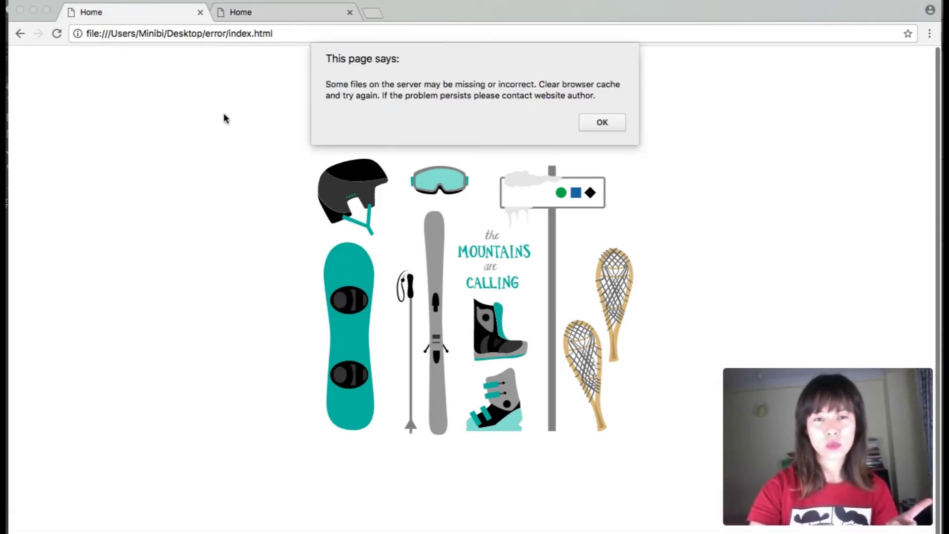
pyautogui.click(276, 15)
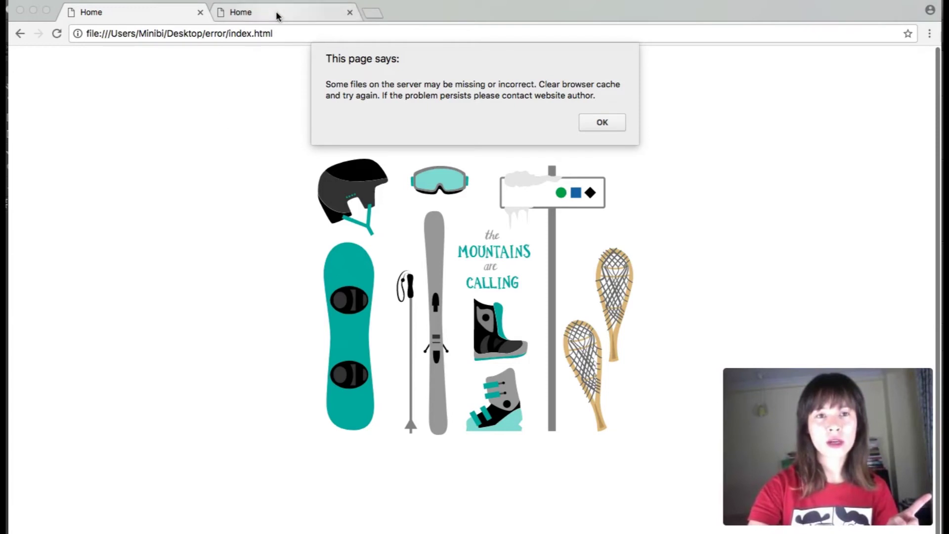
pyautogui.click(191, 16)
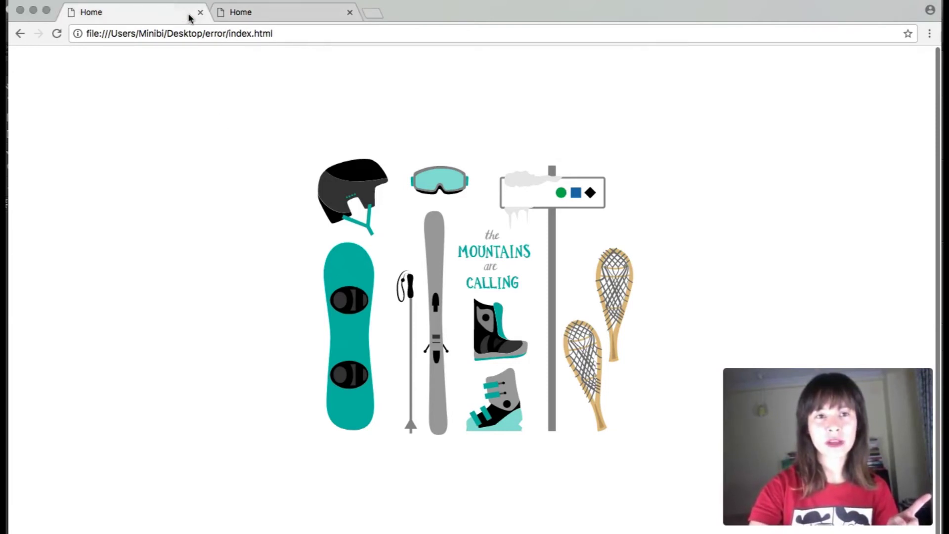
pyautogui.click(278, 17)
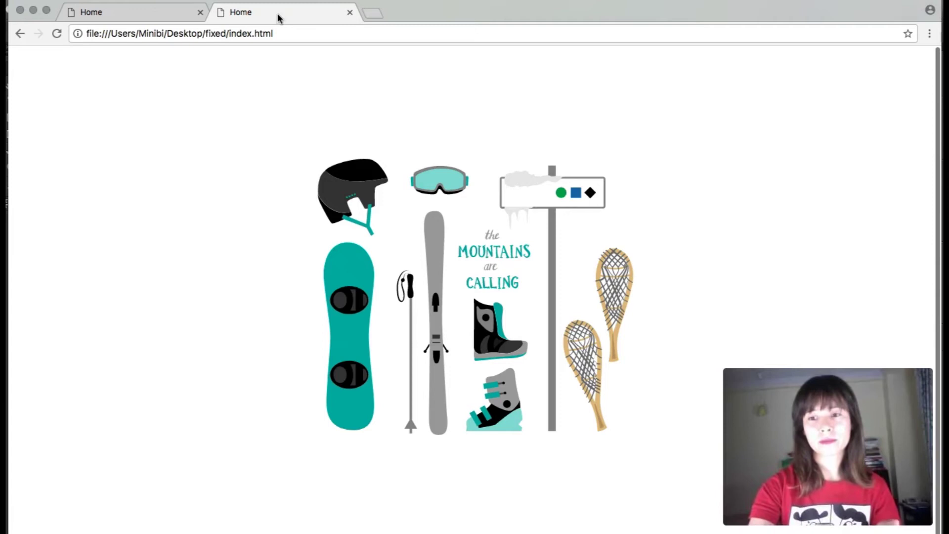
pyautogui.click(165, 16)
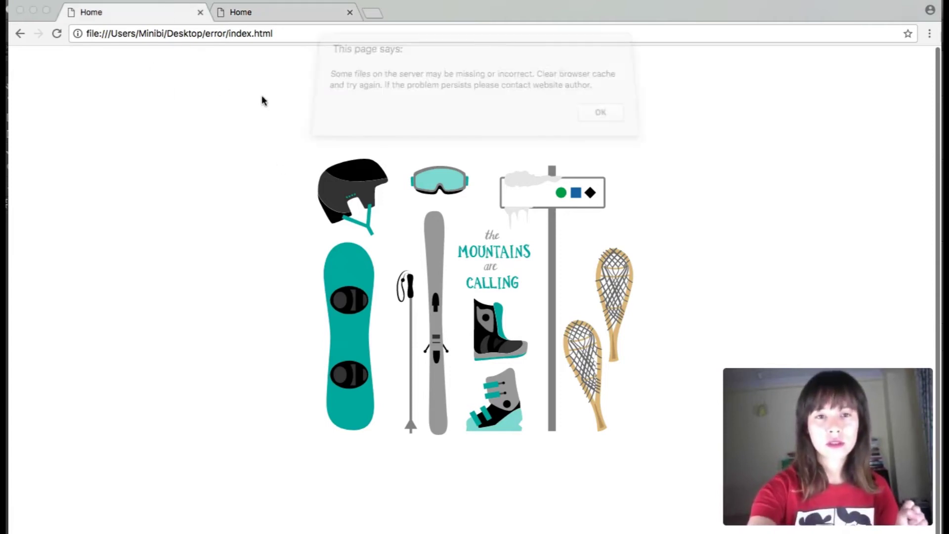
pyautogui.press('Return')
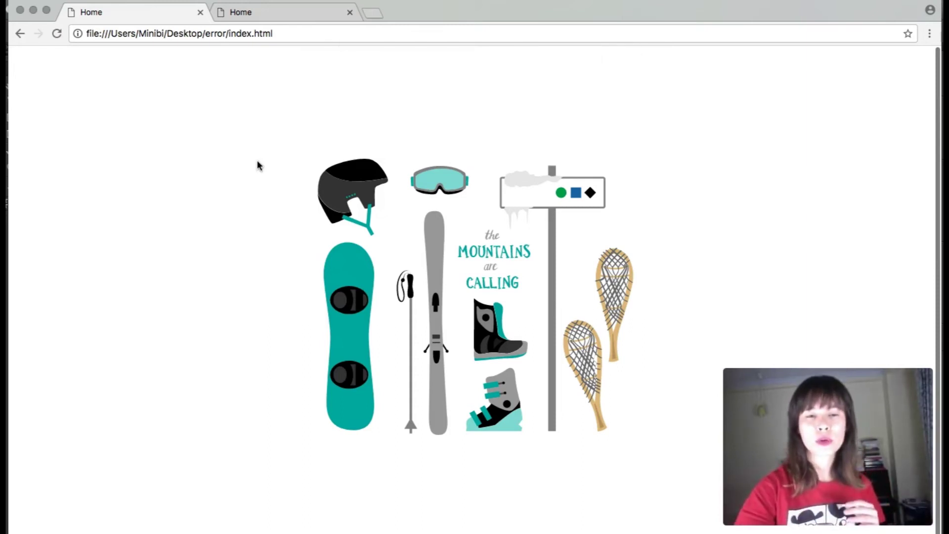
# Step: Inspect the error page, open its Console, reload, and dismiss the alert
pyautogui.rightClick(258, 165)
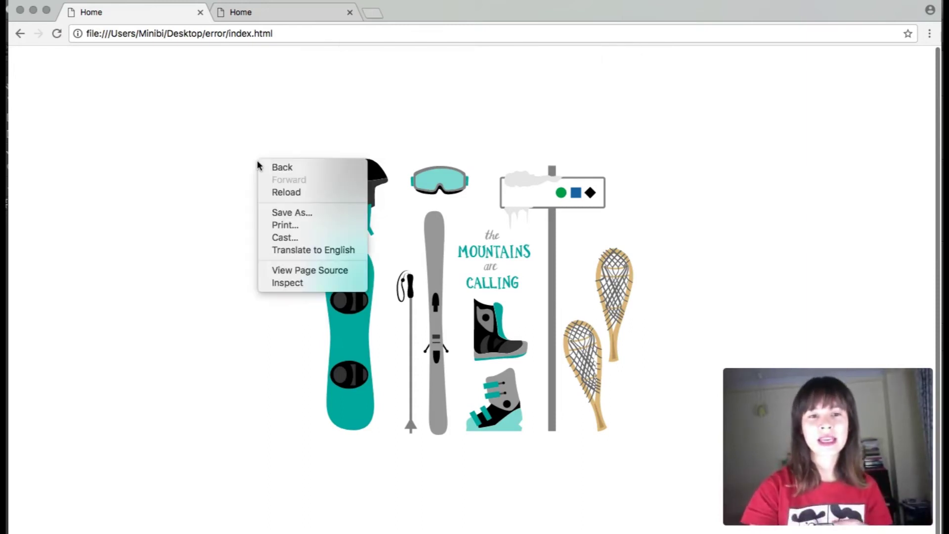
pyautogui.click(276, 283)
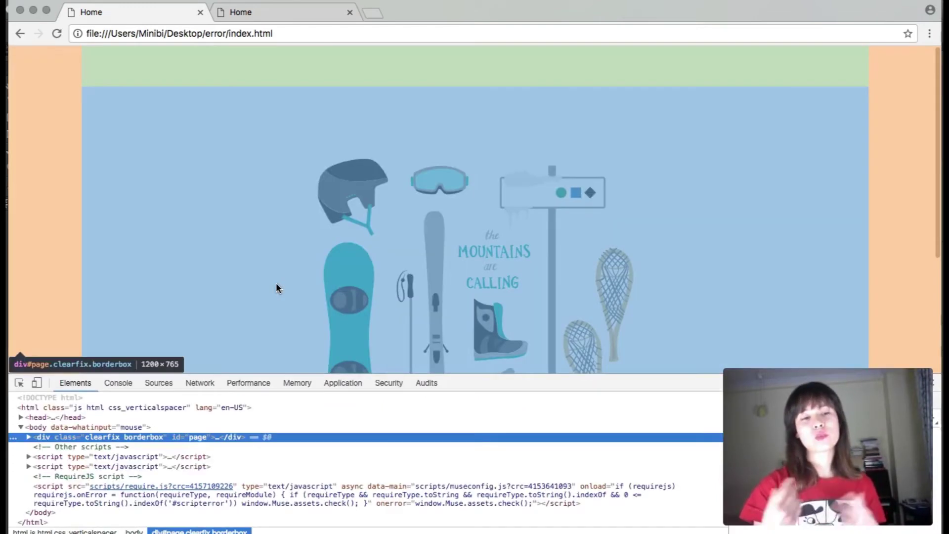
pyautogui.click(119, 384)
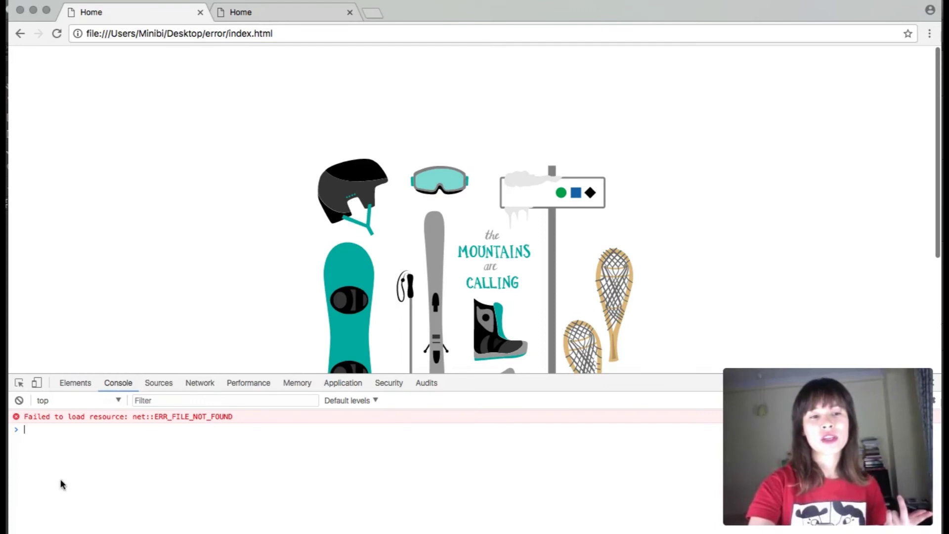
pyautogui.press('super+r')
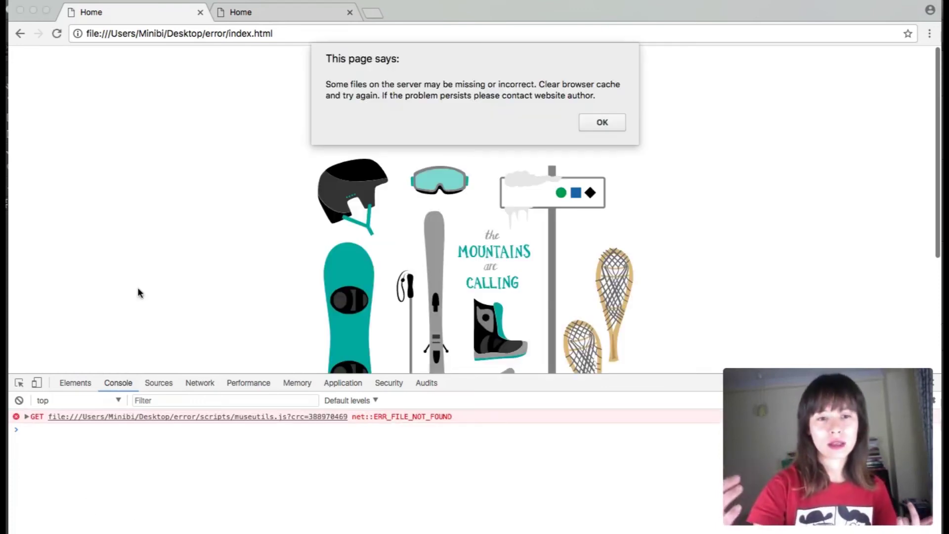
pyautogui.click(598, 123)
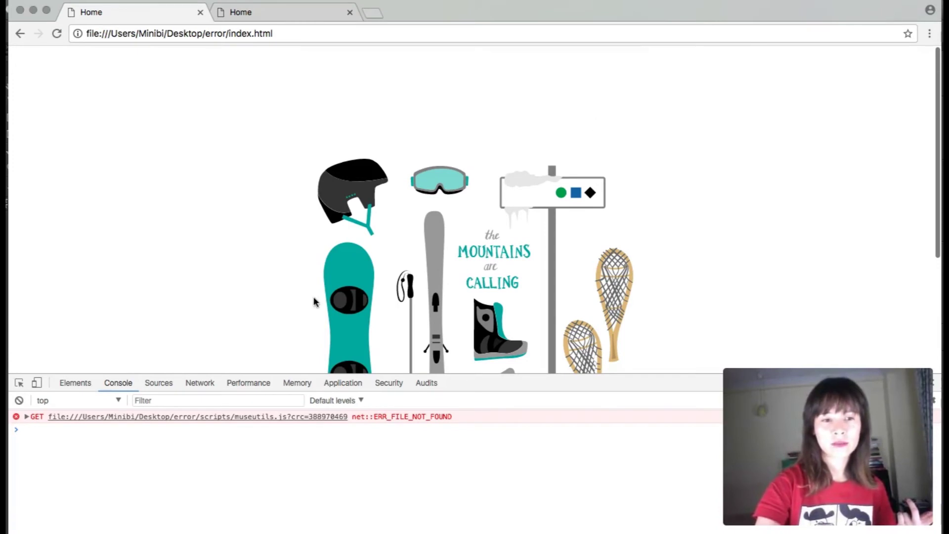
# Step: Expand the museutils.js ERR_FILE_NOT_FOUND error, then switch to the fixed page's tab
pyautogui.click(28, 416)
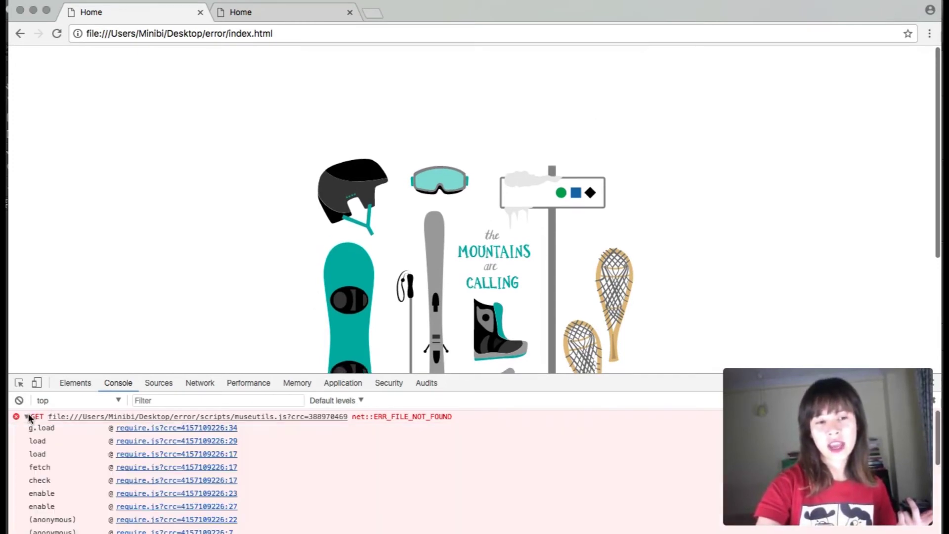
pyautogui.click(27, 417)
pyautogui.scroll(-5, 208, 340)
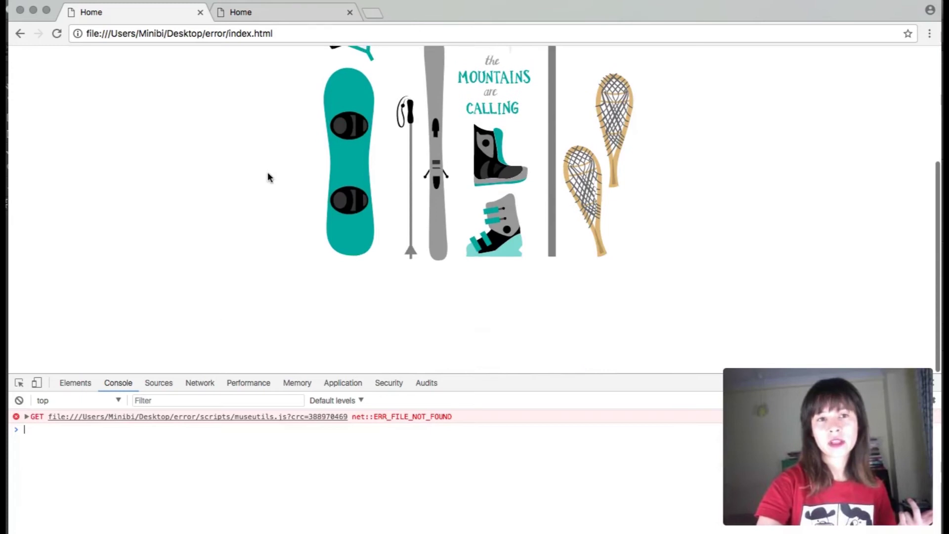
pyautogui.scroll(5, 269, 148)
pyautogui.click(279, 14)
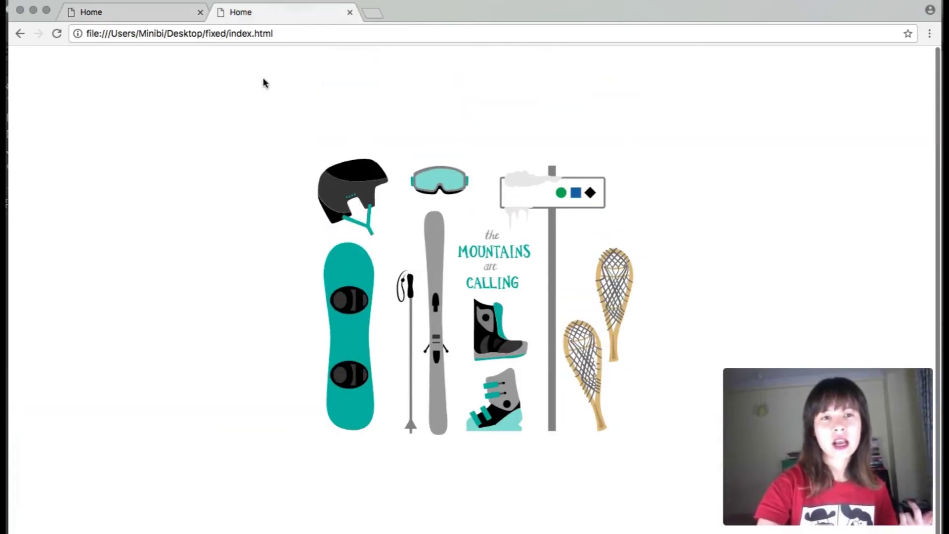
# Step: Inspect the fixed page and open its Console to see the alert logged as a message
pyautogui.rightClick(261, 166)
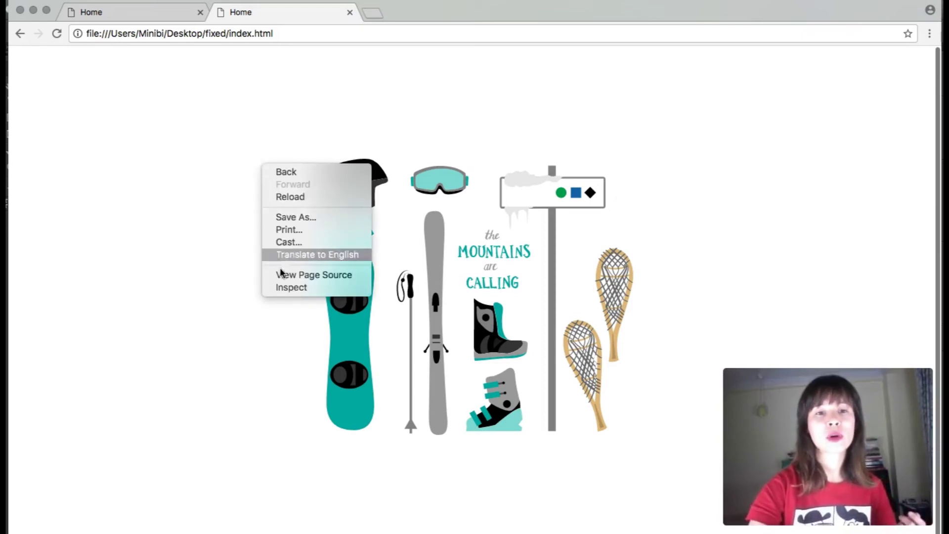
pyautogui.click(287, 288)
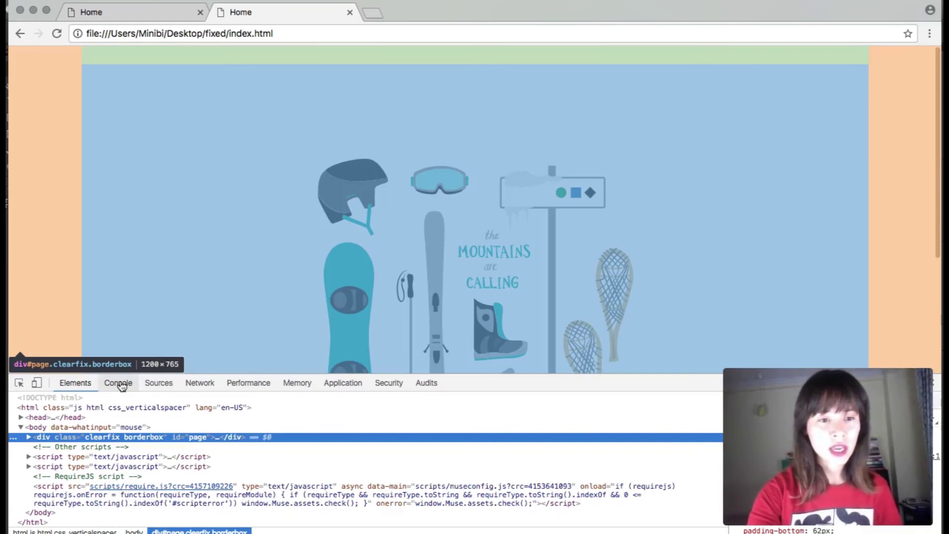
pyautogui.click(118, 383)
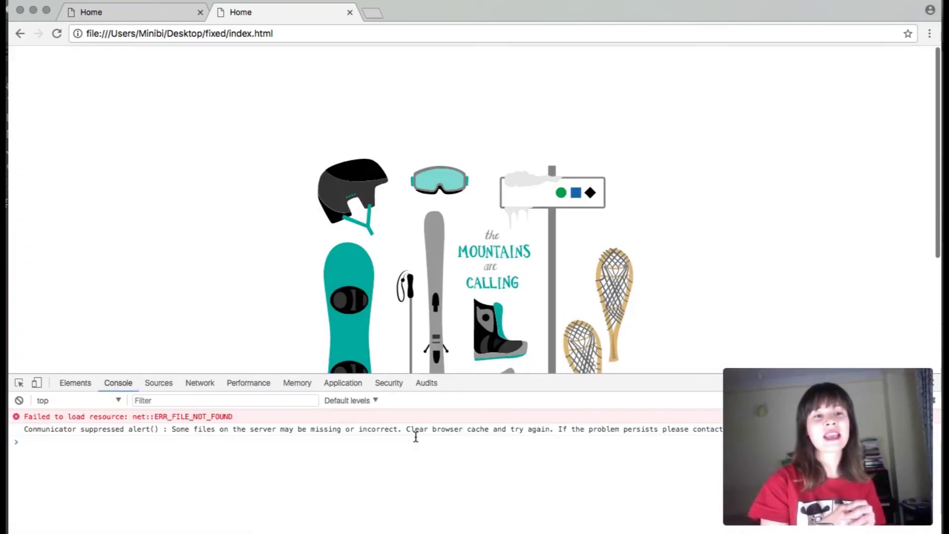
pyautogui.click(177, 437)
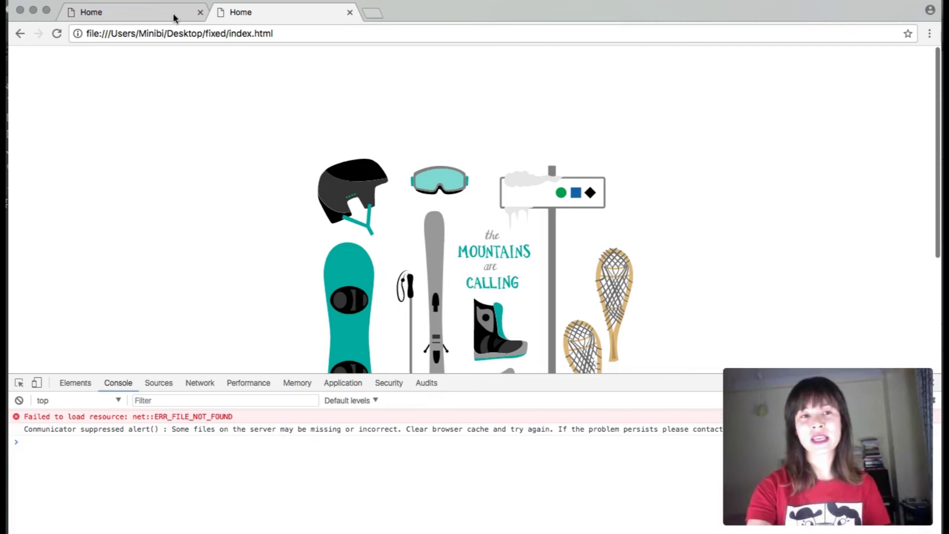
# Step: Compare with the error tab's popup alert, return to the fixed tab, then bring Adobe Muse forward
pyautogui.click(149, 13)
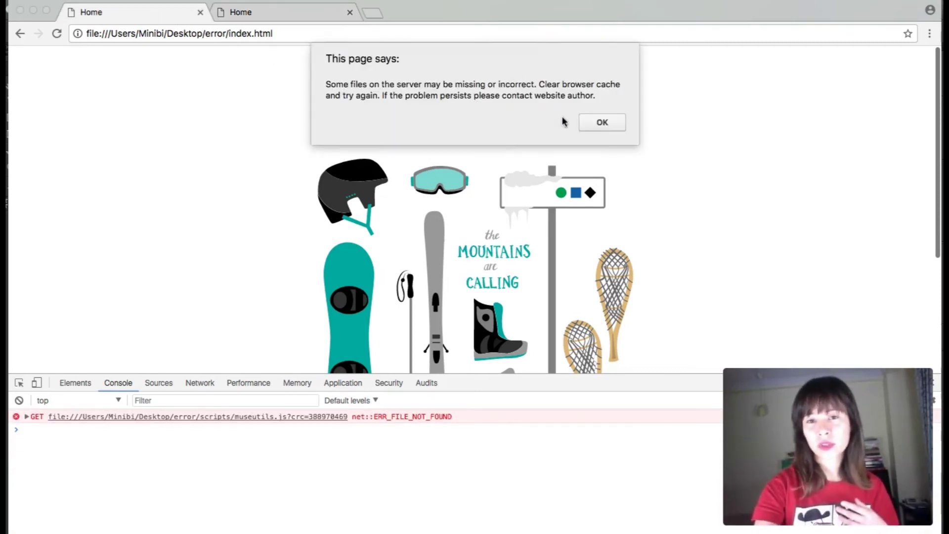
pyautogui.click(588, 124)
pyautogui.click(301, 13)
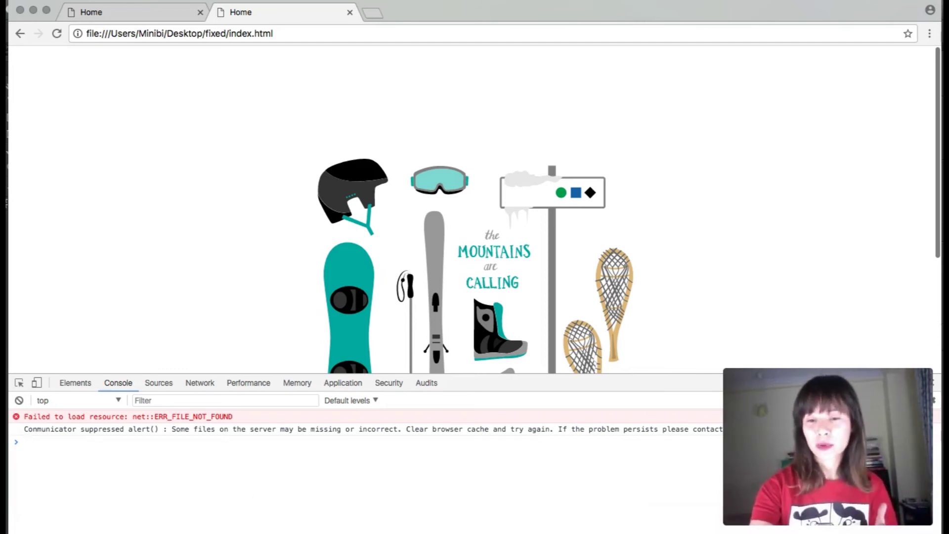
pyautogui.click(685, 523)
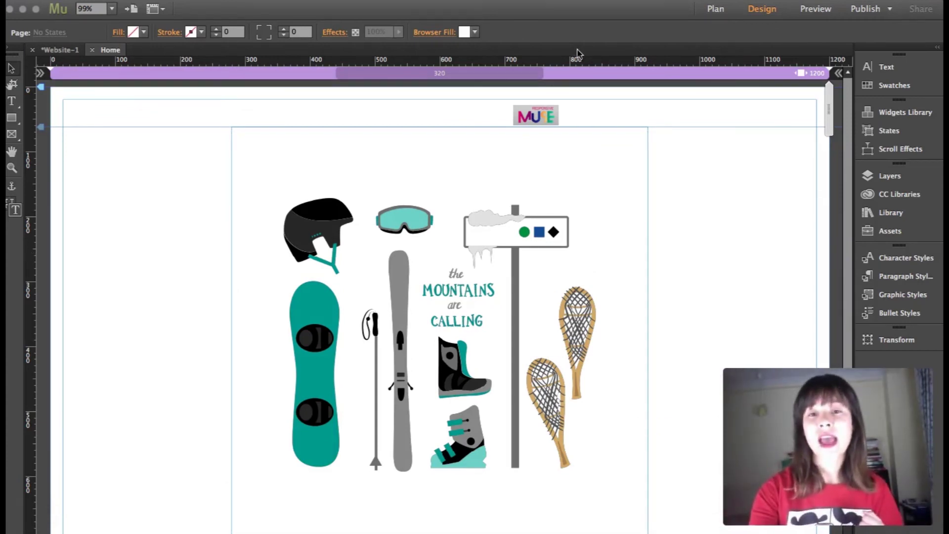
# Step: Select the Muse logo widget on the Home page and show its Remove Muse Alerts options
pyautogui.click(548, 112)
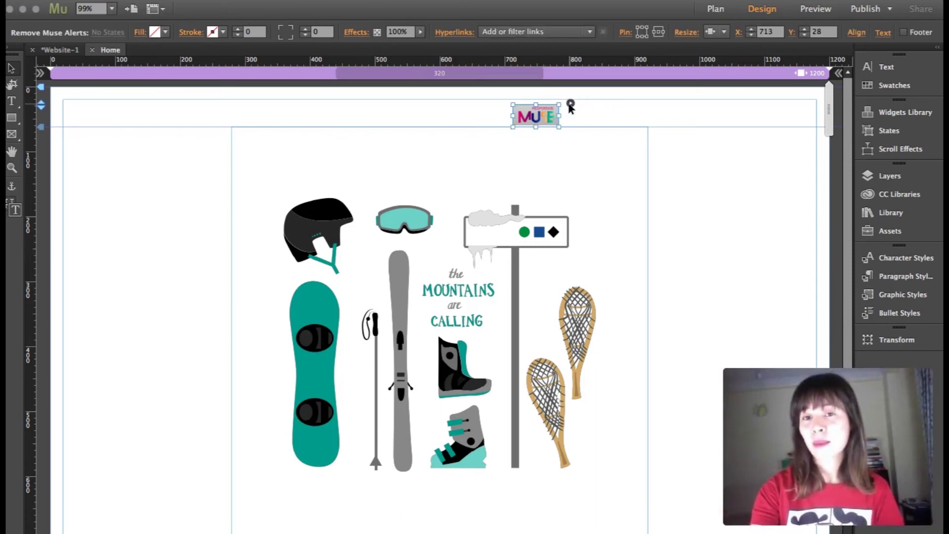
pyautogui.click(570, 105)
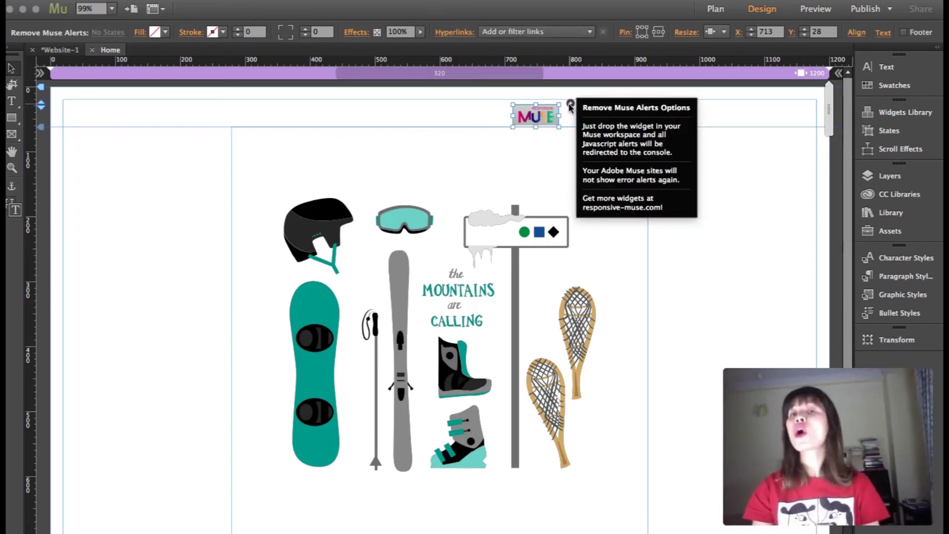